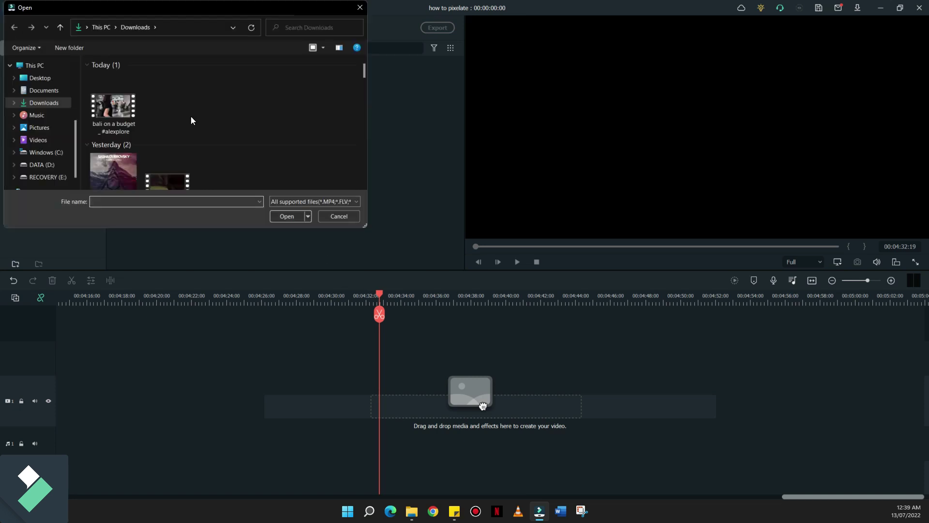
Import the IMG_4865 video from the random clips folder in 2021 Raw files on the DATA (D:) drive.
{"action": "left_click", "coordinate": [41, 165]}
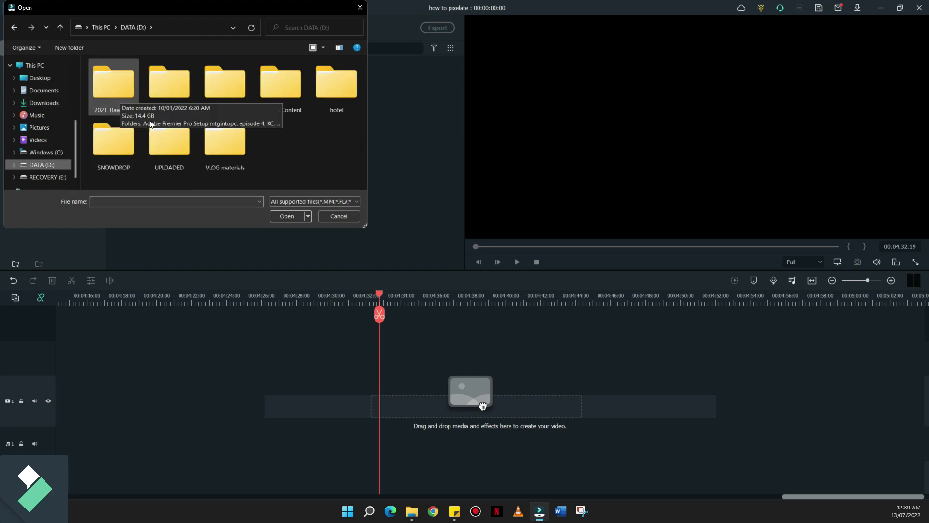
{"action": "double_click", "coordinate": [120, 97]}
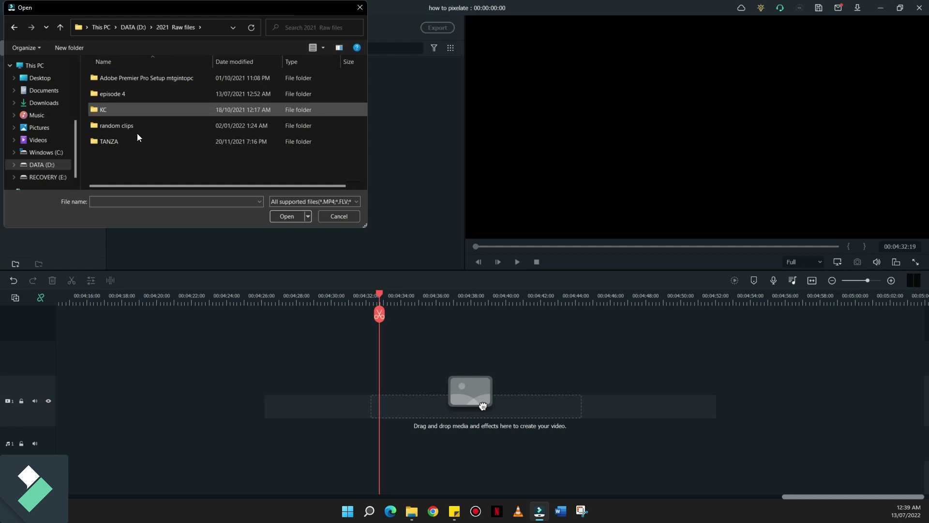
{"action": "double_click", "coordinate": [138, 131]}
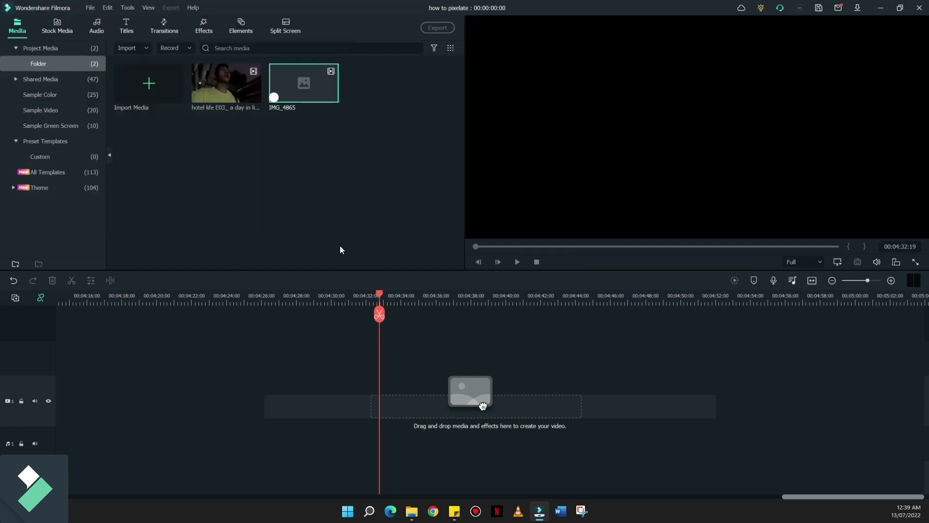
Add the IMG_4865 clip to the timeline and move it to the start of video track 1.
{"action": "left_click_drag", "start_coordinate": [304, 83], "coordinate": [57, 400]}
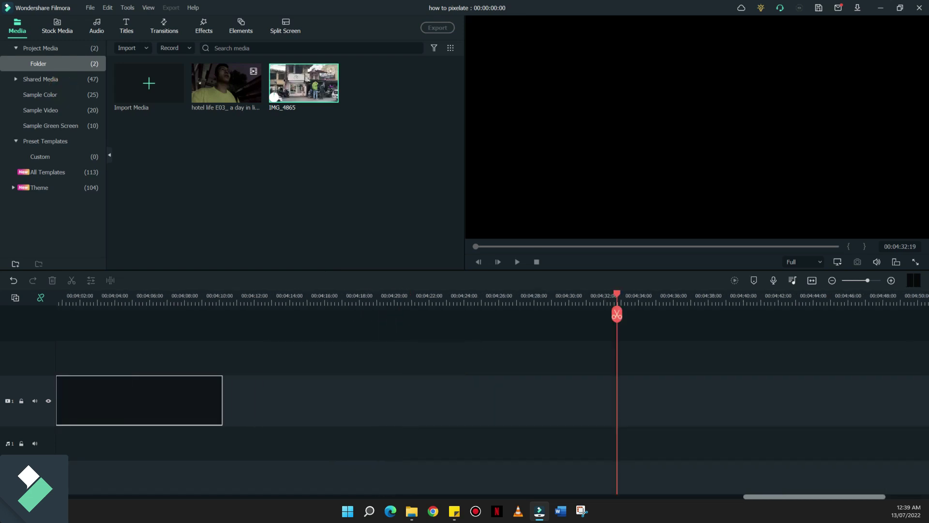
{"action": "scroll", "coordinate": [483, 406], "scroll_direction": "left", "scroll_amount": 3}
{"action": "left_click_drag", "start_coordinate": [67, 508], "coordinate": [137, 358]}
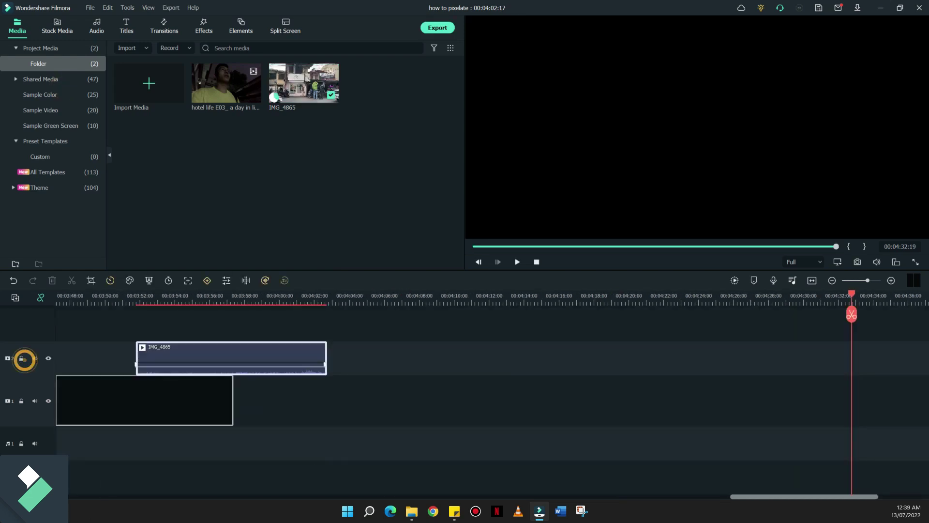
{"action": "left_click_drag", "start_coordinate": [24, 360], "coordinate": [25, 400]}
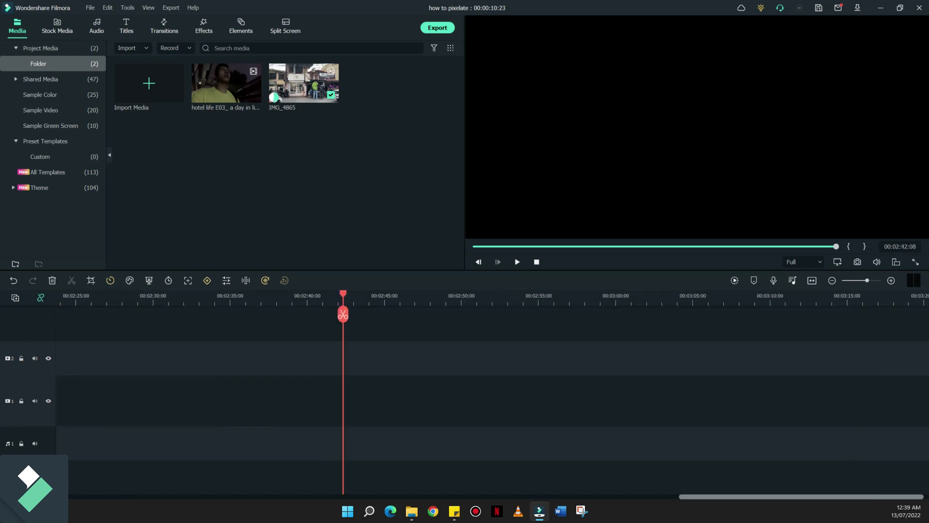
Split the clip at 00:00:07:22, delete the part after the cut, and return the playhead to 00:00:00:10.
{"action": "key", "text": "ctrl+z"}
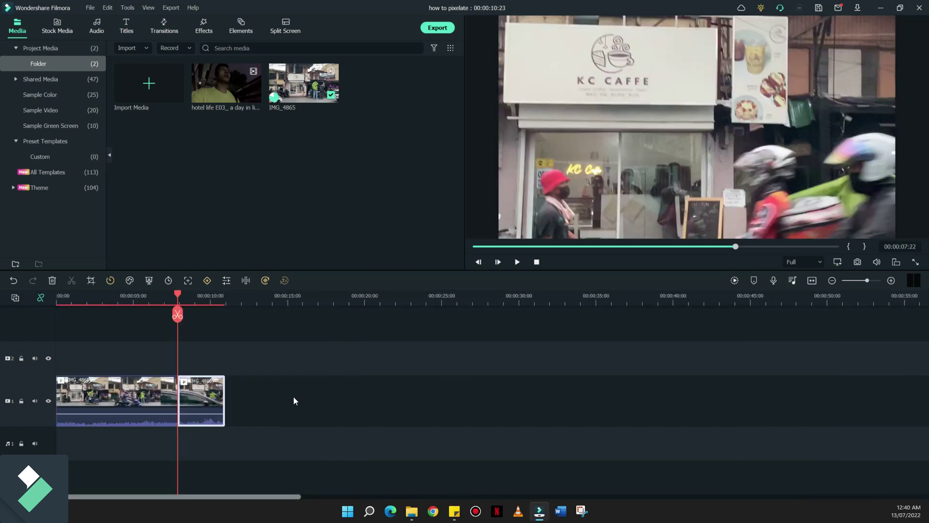
{"action": "key", "text": "Delete"}
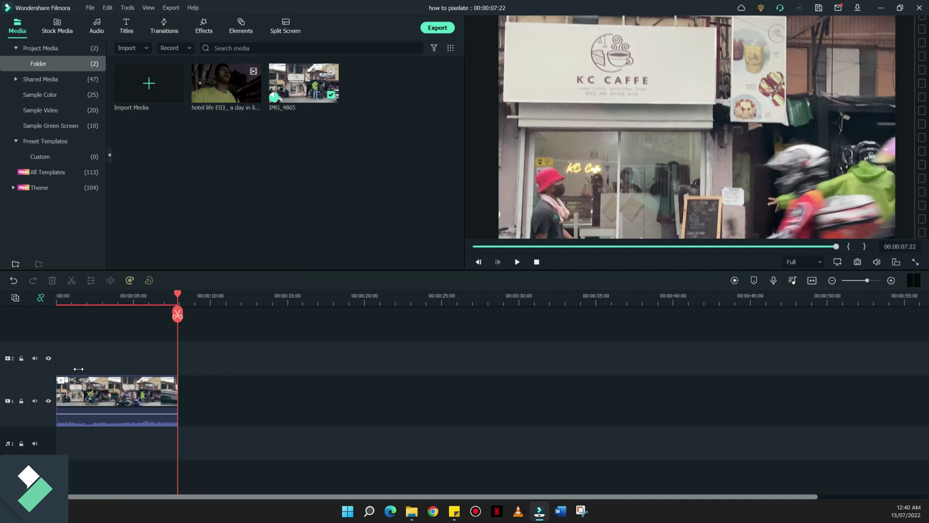
{"action": "left_click_drag", "start_coordinate": [78, 368], "coordinate": [109, 369]}
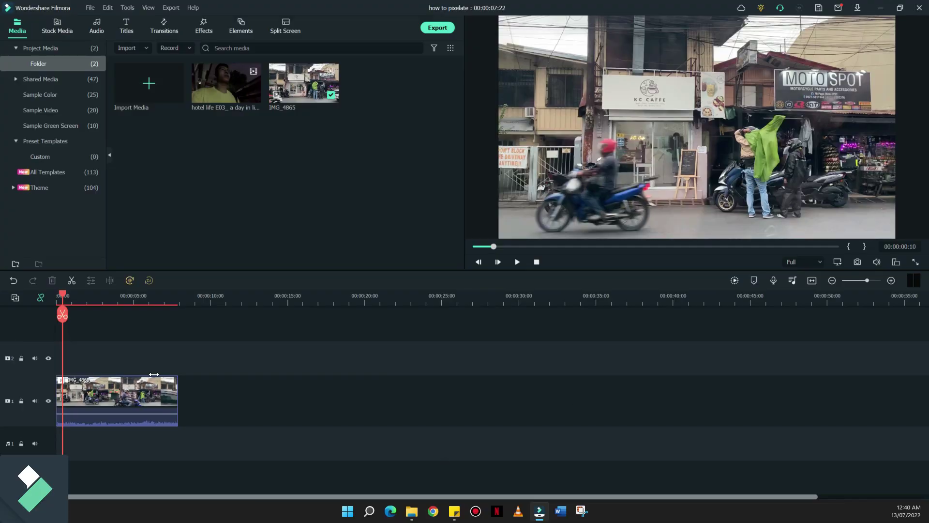
Search the effects for "mosaic" and place the first Mosaic effect on track 2, extended to the clip's full length.
{"action": "left_click_drag", "start_coordinate": [154, 374], "coordinate": [203, 375]}
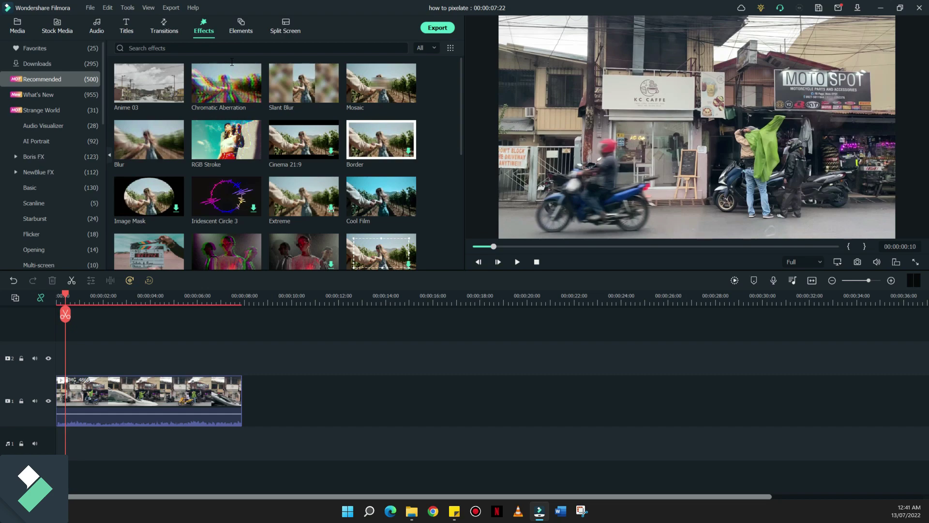
{"action": "left_click", "coordinate": [232, 61]}
{"action": "type", "text": "mosa"}
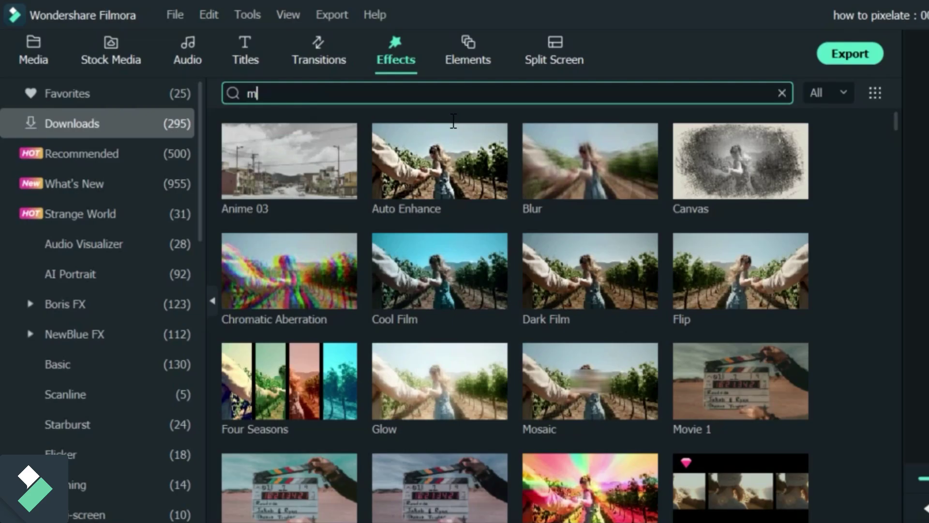
{"action": "type", "text": "ic"}
{"action": "key", "text": "Return"}
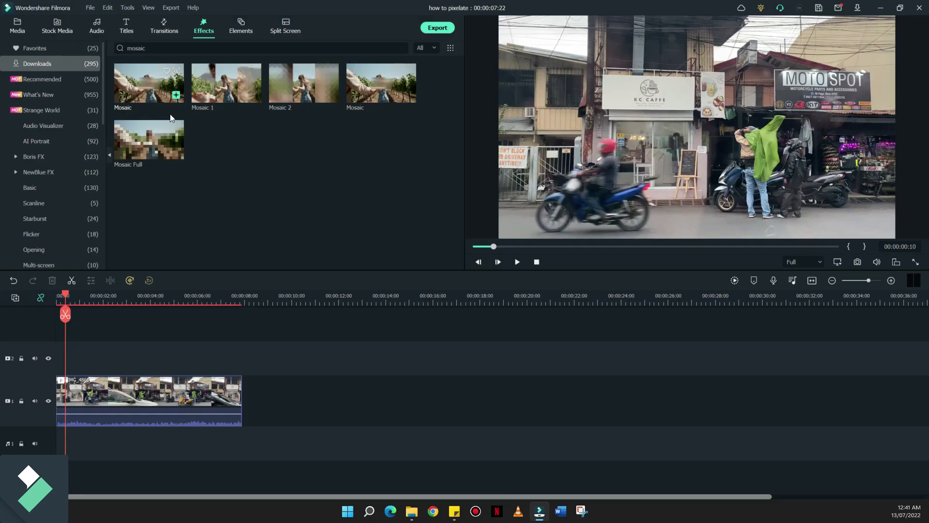
{"action": "left_click_drag", "start_coordinate": [171, 111], "coordinate": [69, 455]}
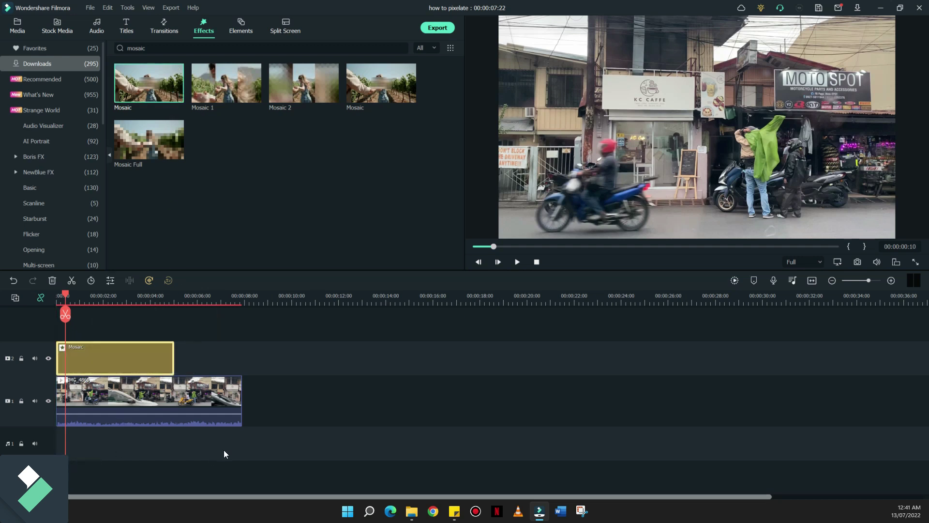
{"action": "left_click_drag", "start_coordinate": [213, 449], "coordinate": [304, 454]}
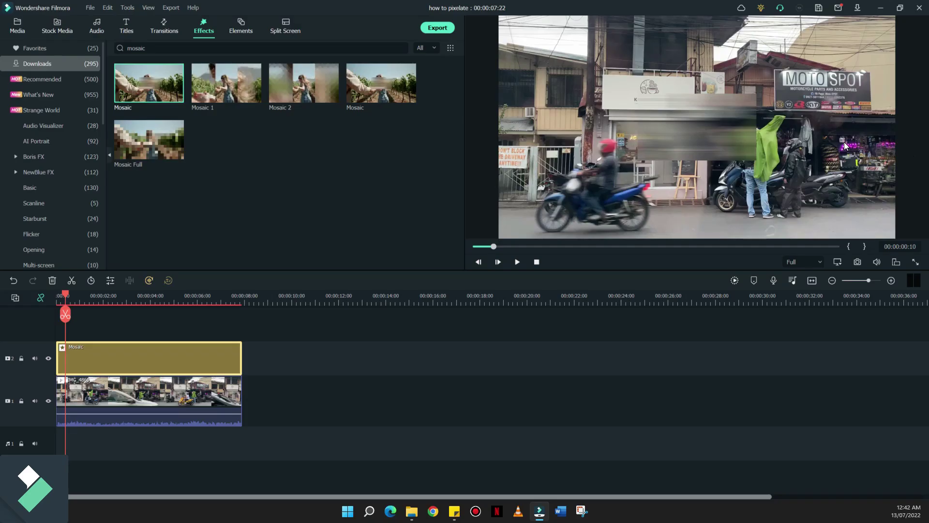
Move and resize the mosaic area in the preview so that it covers the MOTO SPOT sign.
{"action": "left_click", "coordinate": [443, 114]}
{"action": "left_click_drag", "start_coordinate": [637, 93], "coordinate": [656, 105]}
{"action": "left_click_drag", "start_coordinate": [818, 135], "coordinate": [807, 128]}
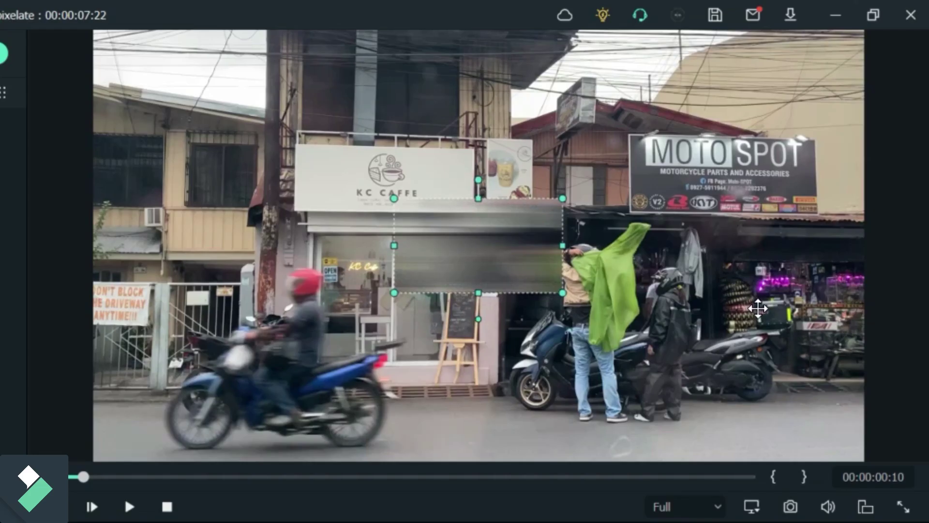
{"action": "left_click_drag", "start_coordinate": [697, 127], "coordinate": [798, 102]}
{"action": "left_click_drag", "start_coordinate": [676, 198], "coordinate": [735, 172]}
{"action": "left_click_drag", "start_coordinate": [785, 114], "coordinate": [780, 117]}
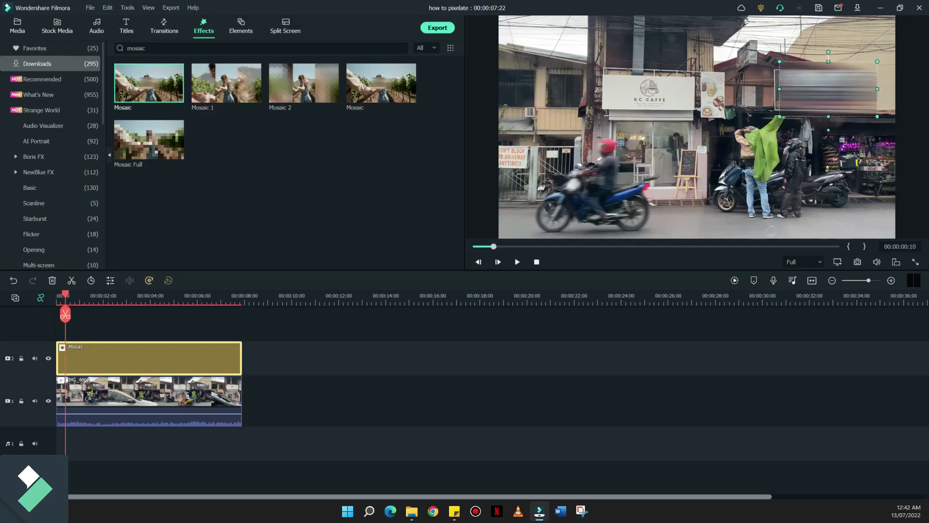
{"action": "left_click_drag", "start_coordinate": [877, 117], "coordinate": [868, 114]}
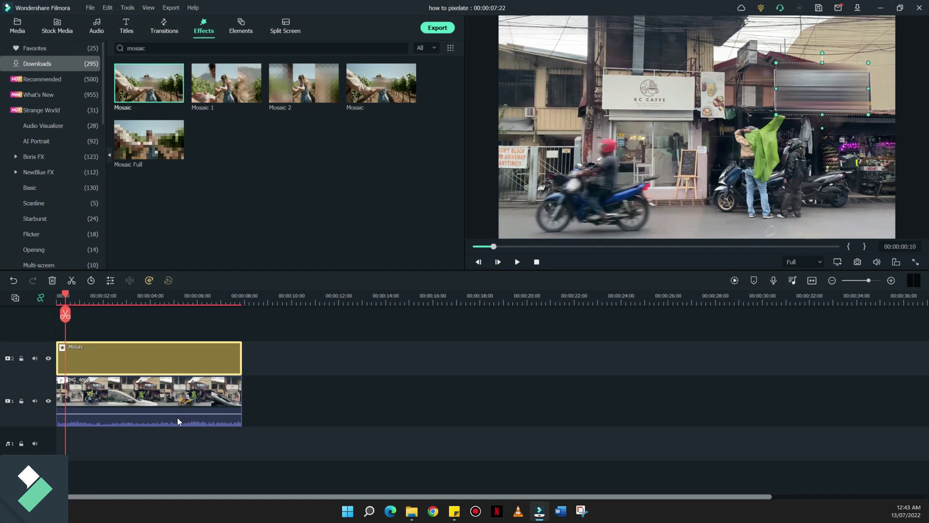
Open the Mosaic effect's settings and try several blur types, ending with the first one.
{"action": "key", "text": "alt+e"}
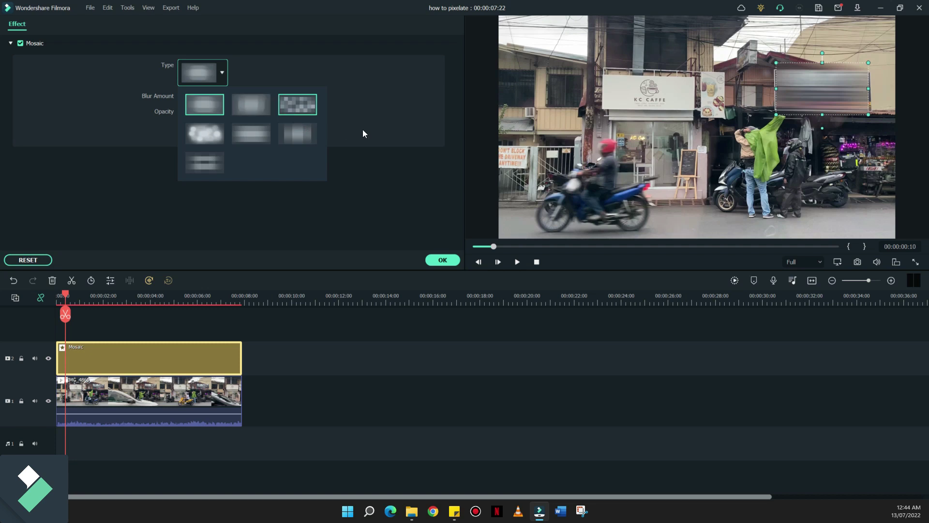
{"action": "left_click", "coordinate": [298, 105]}
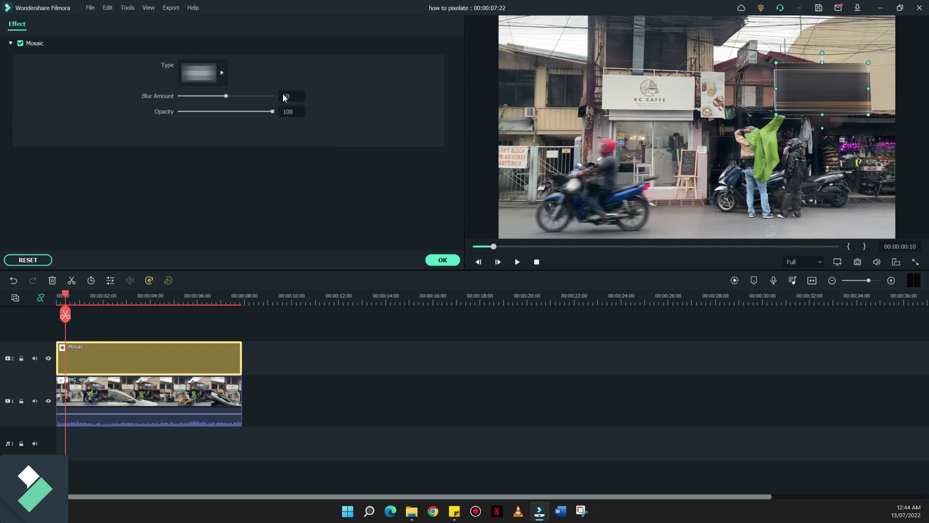
{"action": "left_click", "coordinate": [398, 135]}
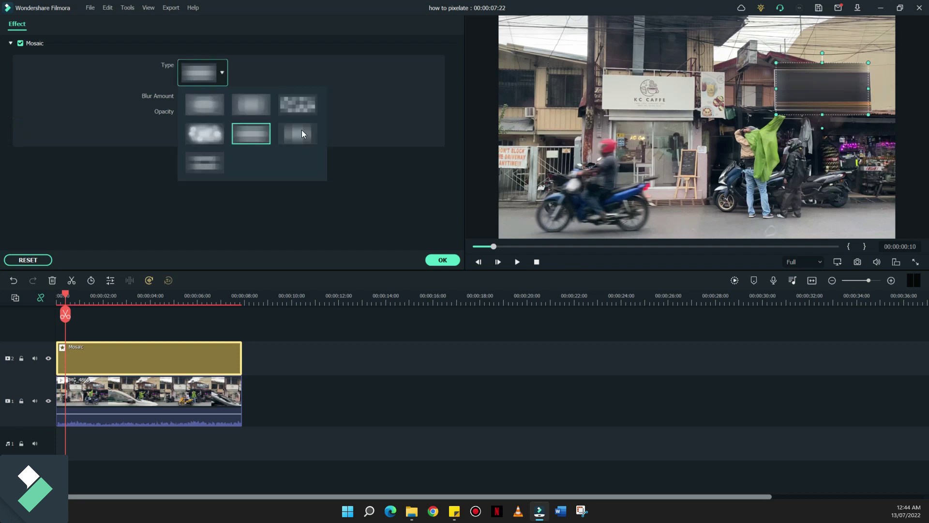
{"action": "left_click", "coordinate": [204, 133]}
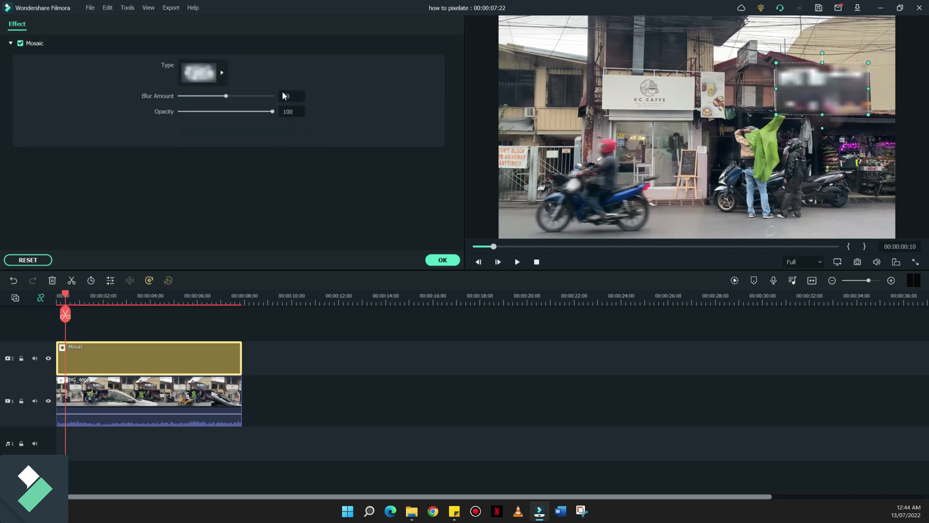
{"action": "left_click", "coordinate": [222, 73]}
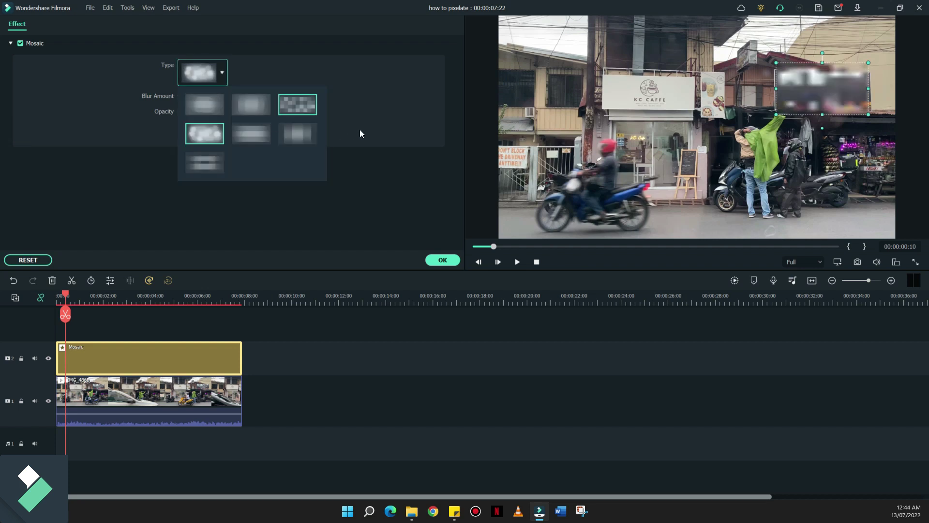
{"action": "left_click", "coordinate": [256, 135]}
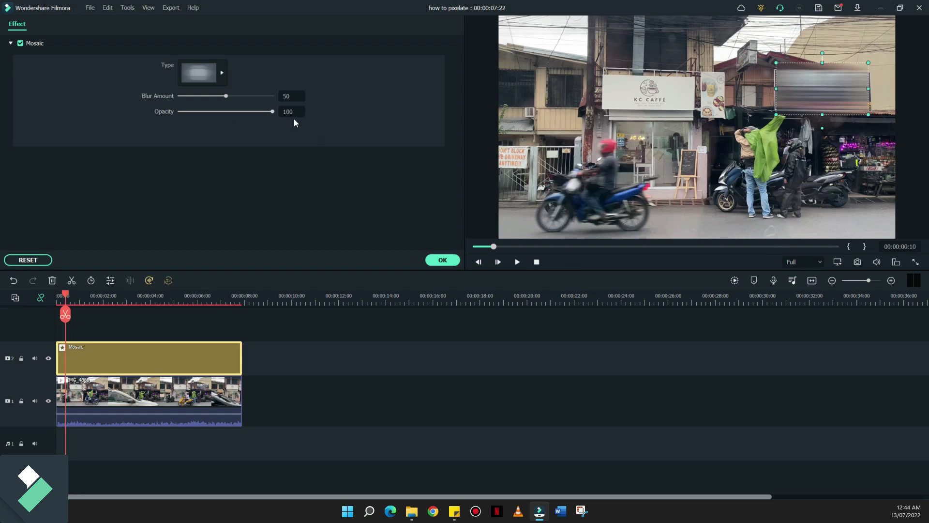
Raise the Mosaic effect's blur amount to 100.
{"action": "left_click_drag", "start_coordinate": [226, 96], "coordinate": [250, 96]}
{"action": "key", "text": "Right"}
{"action": "key", "text": "Right"}
{"action": "key", "text": "Right"}
{"action": "key", "text": "Right"}
{"action": "key", "text": "Right"}
{"action": "key", "text": "Right"}
{"action": "key", "text": "Right"}
{"action": "key", "text": "Right"}
{"action": "key", "text": "Right"}
{"action": "key", "text": "Right"}
{"action": "key", "text": "Right"}
{"action": "key", "text": "Right"}
{"action": "key", "text": "Right"}
{"action": "key", "text": "Right"}
{"action": "key", "text": "Right"}
{"action": "key", "text": "Right"}
{"action": "key", "text": "Right"}
{"action": "key", "text": "Right"}
{"action": "key", "text": "Right"}
{"action": "key", "text": "Right"}
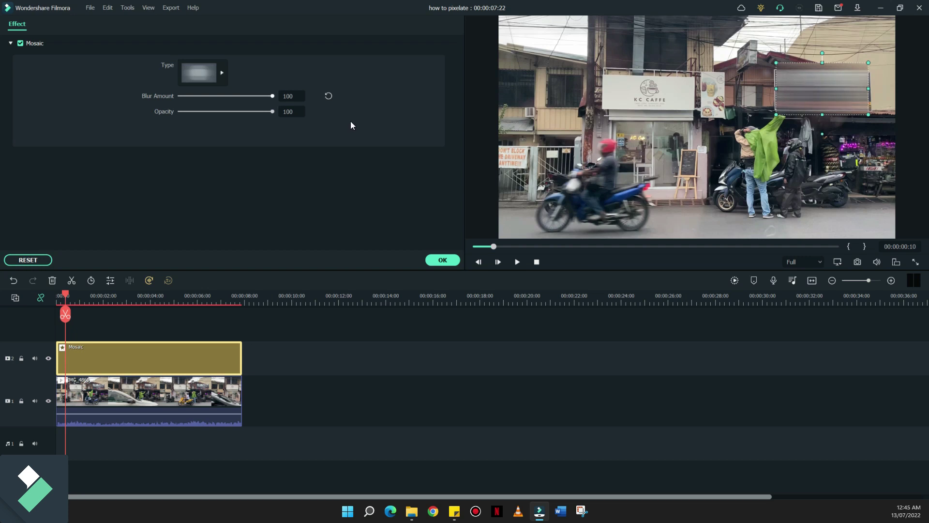
Lower the Mosaic effect's blur amount to 20.
{"action": "key", "text": "Left"}
{"action": "key", "text": "Left"}
{"action": "key", "text": "Left"}
{"action": "key", "text": "Left"}
{"action": "key", "text": "Left"}
{"action": "key", "text": "Left"}
{"action": "key", "text": "Left"}
{"action": "key", "text": "Left"}
{"action": "key", "text": "Left"}
{"action": "key", "text": "Left"}
{"action": "key", "text": "Left"}
{"action": "key", "text": "Left"}
{"action": "key", "text": "Left"}
{"action": "key", "text": "Left"}
{"action": "key", "text": "Left"}
{"action": "key", "text": "Left"}
{"action": "key", "text": "Left"}
{"action": "key", "text": "Left"}
{"action": "key", "text": "Left"}
{"action": "key", "text": "Left"}
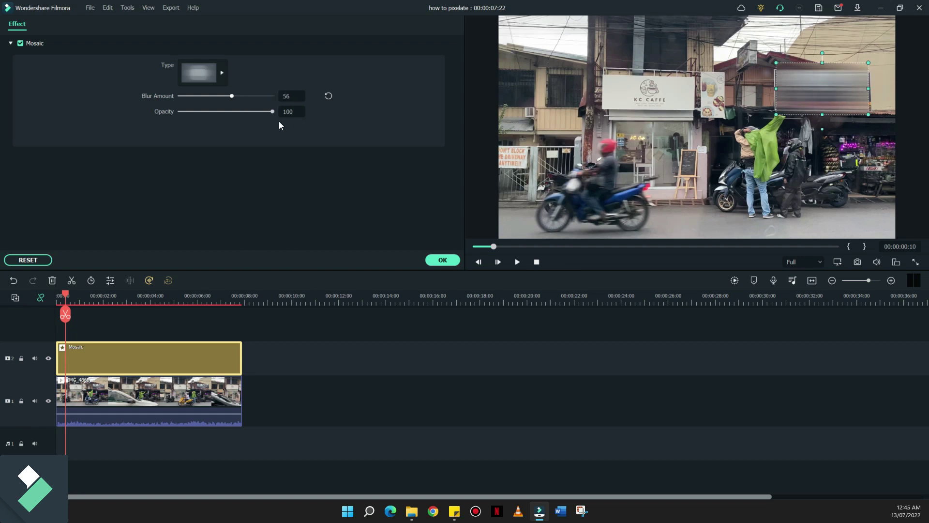
{"action": "key", "text": "Left"}
{"action": "key", "text": "Left"}
{"action": "key", "text": "Left"}
{"action": "key", "text": "Left"}
{"action": "key", "text": "Left"}
{"action": "key", "text": "Left"}
{"action": "key", "text": "Left"}
{"action": "key", "text": "Left"}
{"action": "key", "text": "Left"}
{"action": "key", "text": "Left"}
{"action": "key", "text": "Left"}
{"action": "key", "text": "Left"}
{"action": "key", "text": "Left"}
{"action": "key", "text": "Left"}
{"action": "key", "text": "Left"}
{"action": "key", "text": "Left"}
{"action": "key", "text": "Left"}
{"action": "key", "text": "Left"}
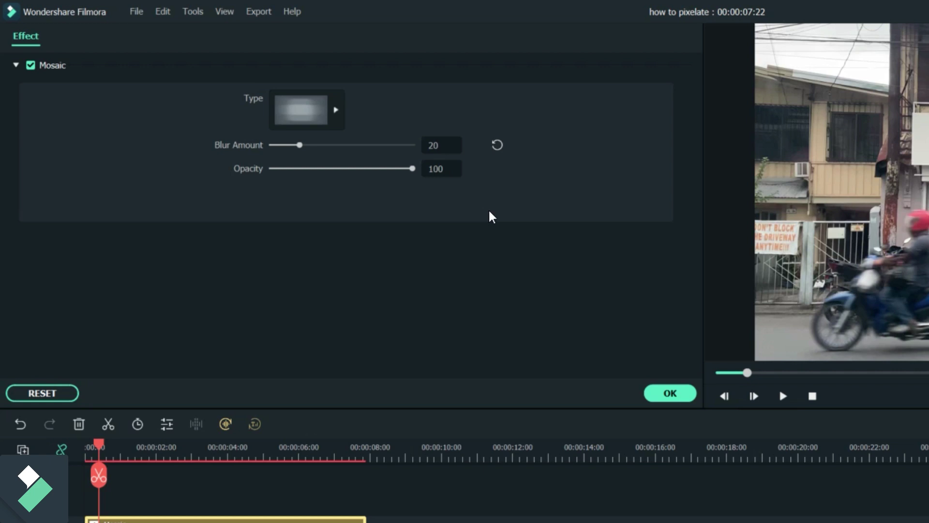
Lower the Mosaic effect's opacity to 8 and below.
{"action": "left_click_drag", "start_coordinate": [413, 168], "coordinate": [282, 169]}
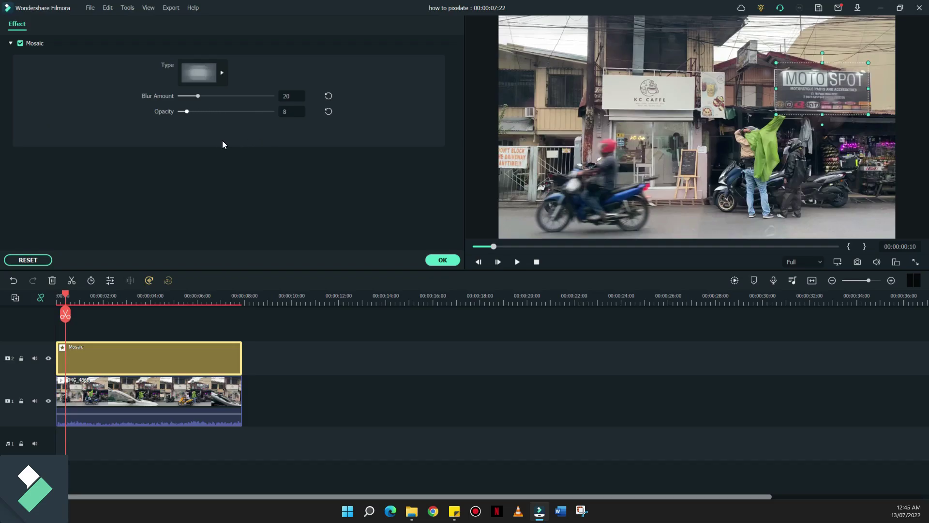
{"action": "key", "text": "Left"}
{"action": "key", "text": "Left"}
{"action": "key", "text": "Left"}
{"action": "key", "text": "Left"}
{"action": "key", "text": "Left"}
{"action": "key", "text": "Left"}
{"action": "key", "text": "Left"}
{"action": "key", "text": "Left"}
Raise the Mosaic effect's opacity to 52.
{"action": "key", "text": "Right"}
{"action": "key", "text": "Right"}
{"action": "key", "text": "Right"}
{"action": "key", "text": "Right"}
{"action": "key", "text": "Right"}
{"action": "key", "text": "Right"}
{"action": "key", "text": "Right"}
{"action": "key", "text": "Right"}
{"action": "key", "text": "Right"}
{"action": "key", "text": "Right"}
{"action": "key", "text": "Right"}
{"action": "key", "text": "Right"}
{"action": "key", "text": "Right"}
{"action": "key", "text": "Right"}
{"action": "key", "text": "Right"}
{"action": "key", "text": "Right"}
{"action": "key", "text": "Right"}
{"action": "key", "text": "Right"}
{"action": "key", "text": "Right"}
{"action": "key", "text": "Right"}
{"action": "key", "text": "Right"}
{"action": "key", "text": "Right"}
{"action": "key", "text": "Right"}
{"action": "key", "text": "Right"}
{"action": "key", "text": "Right"}
{"action": "key", "text": "Right"}
{"action": "key", "text": "Right"}
{"action": "key", "text": "Right"}
{"action": "key", "text": "Right"}
{"action": "key", "text": "Right"}
{"action": "key", "text": "Right"}
{"action": "key", "text": "Right"}
{"action": "key", "text": "Right"}
{"action": "key", "text": "Right"}
{"action": "key", "text": "Right"}
{"action": "key", "text": "Right"}
{"action": "key", "text": "Right"}
{"action": "key", "text": "Right"}
{"action": "key", "text": "Right"}
{"action": "key", "text": "Right"}
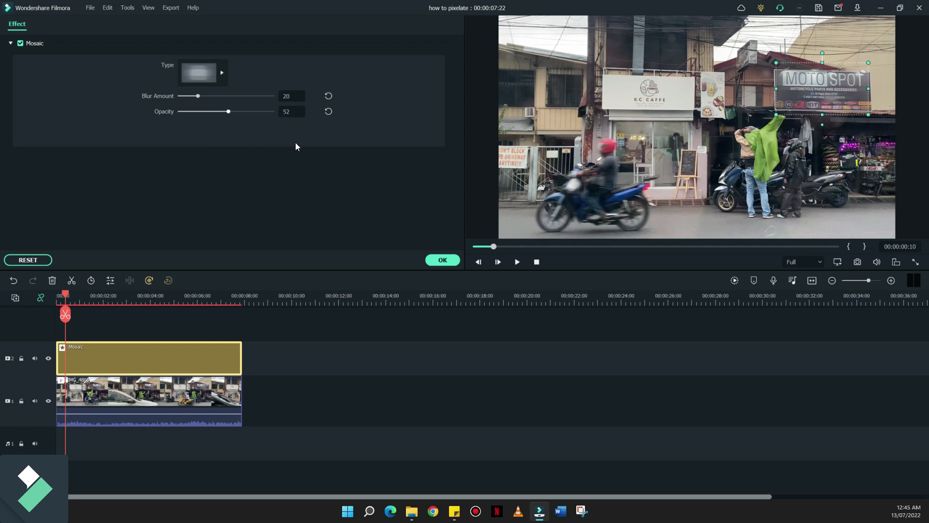
Adjust the Mosaic effect's opacity up and down, ending at 71.
{"action": "key", "text": "Right"}
{"action": "key", "text": "Right"}
{"action": "key", "text": "Right"}
{"action": "key", "text": "Right"}
{"action": "key", "text": "Right"}
{"action": "key", "text": "Right"}
{"action": "key", "text": "Right"}
{"action": "key", "text": "Right"}
{"action": "key", "text": "Right"}
{"action": "key", "text": "Right"}
{"action": "key", "text": "Right"}
{"action": "key", "text": "Right"}
{"action": "key", "text": "Right"}
{"action": "key", "text": "Right"}
{"action": "key", "text": "Right"}
{"action": "key", "text": "Right"}
{"action": "key", "text": "Right"}
{"action": "key", "text": "Right"}
{"action": "key", "text": "Right"}
{"action": "key", "text": "Right"}
{"action": "key", "text": "Left"}
{"action": "key", "text": "Left"}
{"action": "key", "text": "Left"}
{"action": "key", "text": "Left"}
{"action": "key", "text": "Left"}
{"action": "key", "text": "Left"}
{"action": "key", "text": "Left"}
{"action": "key", "text": "Left"}
{"action": "key", "text": "Left"}
{"action": "key", "text": "Left"}
{"action": "key", "text": "Left"}
{"action": "key", "text": "Left"}
{"action": "key", "text": "Left"}
{"action": "key", "text": "Left"}
{"action": "key", "text": "Left"}
{"action": "key", "text": "Left"}
{"action": "key", "text": "Left"}
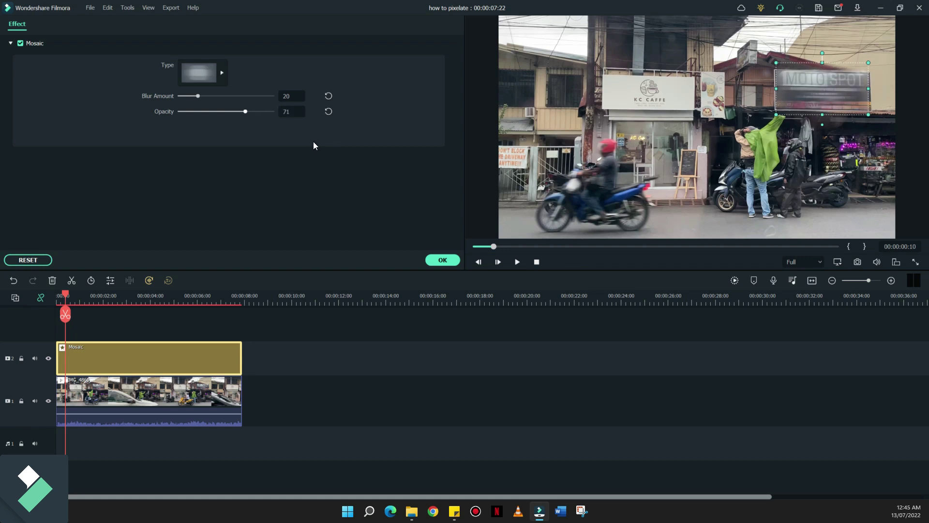
Raise the Mosaic effect's opacity to 100 and confirm the effect settings.
{"action": "key", "text": "Right"}
{"action": "key", "text": "Right"}
{"action": "key", "text": "Right"}
{"action": "key", "text": "Right"}
{"action": "key", "text": "Right"}
{"action": "key", "text": "Right"}
{"action": "key", "text": "Right"}
{"action": "key", "text": "Right"}
{"action": "key", "text": "Right"}
{"action": "key", "text": "Right"}
{"action": "key", "text": "Right"}
{"action": "key", "text": "Right"}
{"action": "key", "text": "Right"}
{"action": "key", "text": "Right"}
{"action": "key", "text": "Right"}
{"action": "key", "text": "Right"}
{"action": "key", "text": "Right"}
{"action": "key", "text": "Right"}
{"action": "key", "text": "Right"}
{"action": "key", "text": "Right"}
{"action": "key", "text": "Right"}
{"action": "key", "text": "Right"}
{"action": "key", "text": "Right"}
{"action": "key", "text": "Right"}
{"action": "key", "text": "Right"}
{"action": "key", "text": "Right"}
{"action": "key", "text": "Right"}
{"action": "key", "text": "Right"}
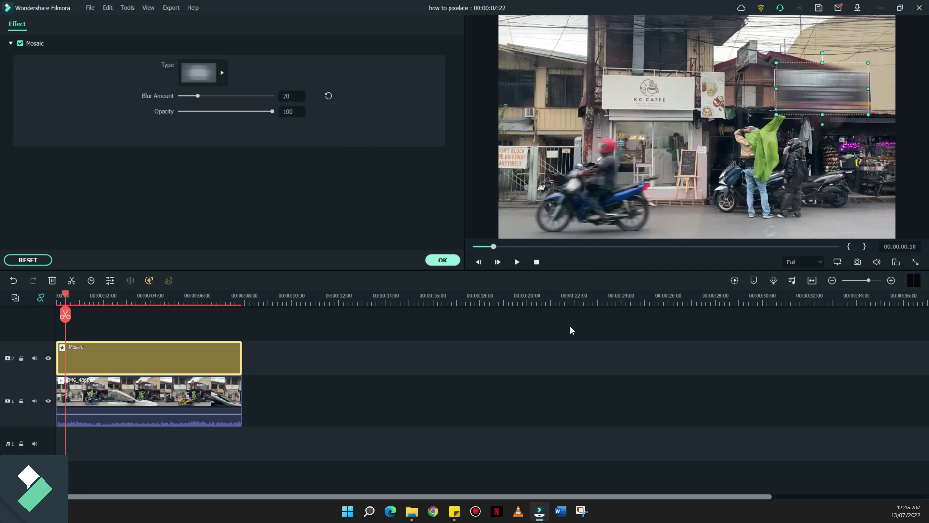
{"action": "left_click", "coordinate": [443, 260]}
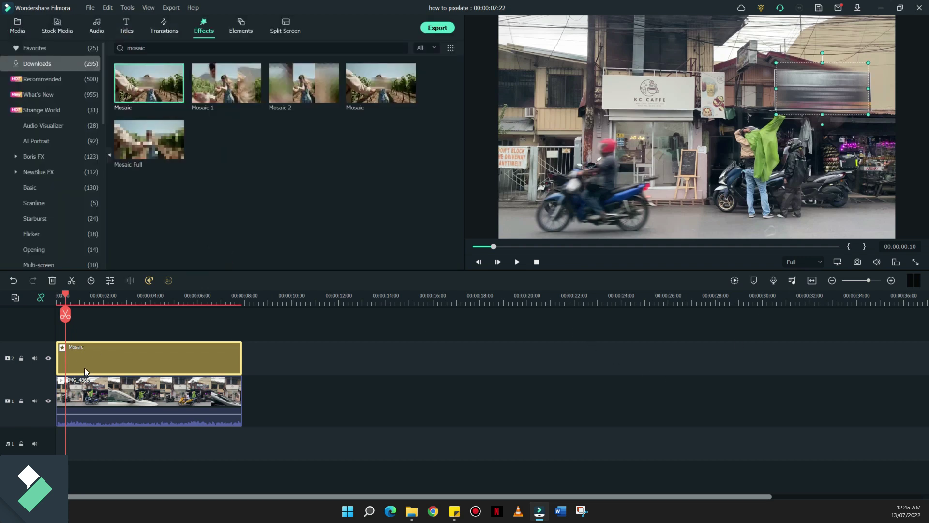
Return the playhead to the start of the timeline at 00:00:00:00.
{"action": "key", "text": "Home"}
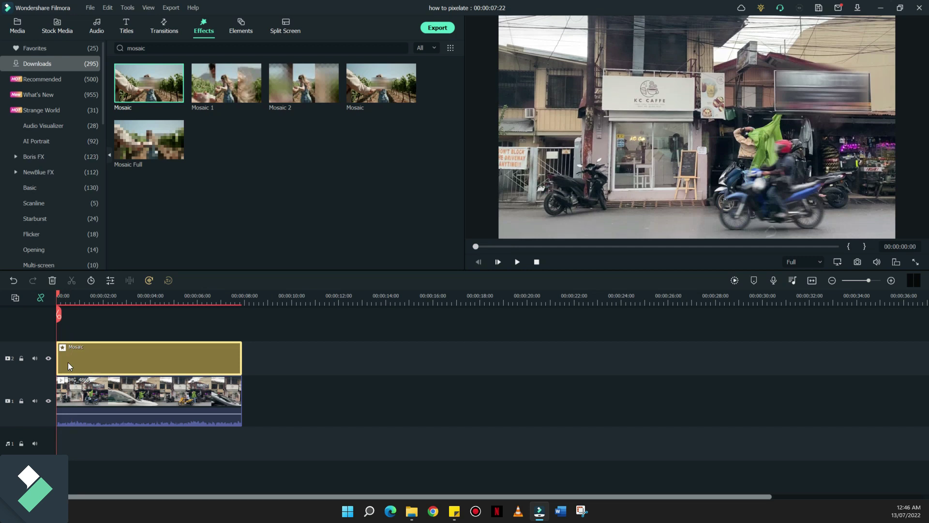